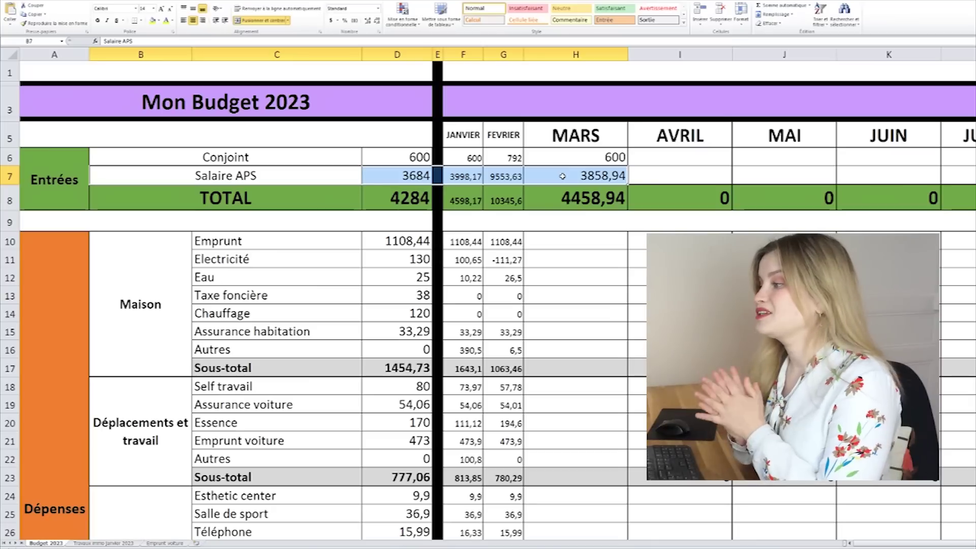
# - Examine the March income total and compare the Maison subtotal across the planned budget and the months through March
pyautogui.click(538, 194)
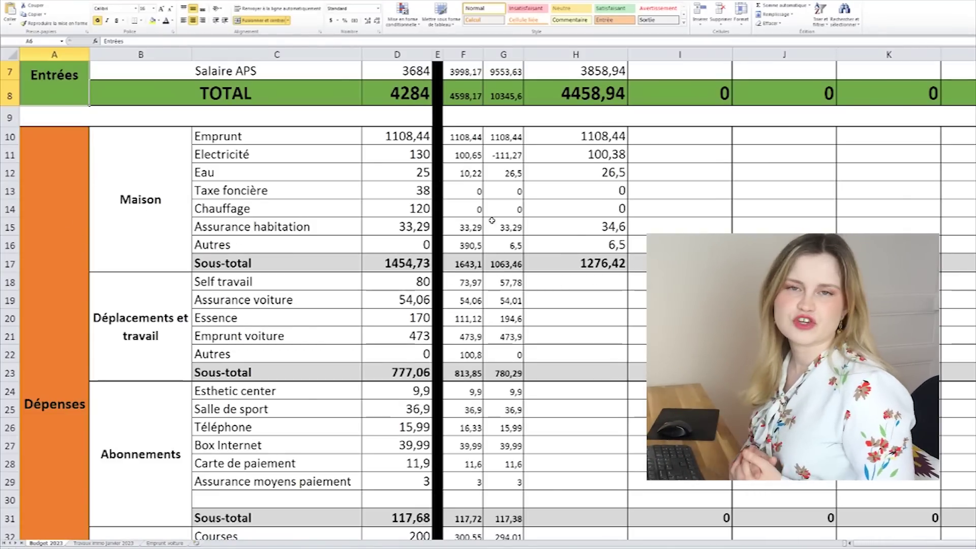
pyautogui.click(328, 260)
pyautogui.moveTo(328, 260); pyautogui.dragTo(543, 267)
pyautogui.click(543, 267)
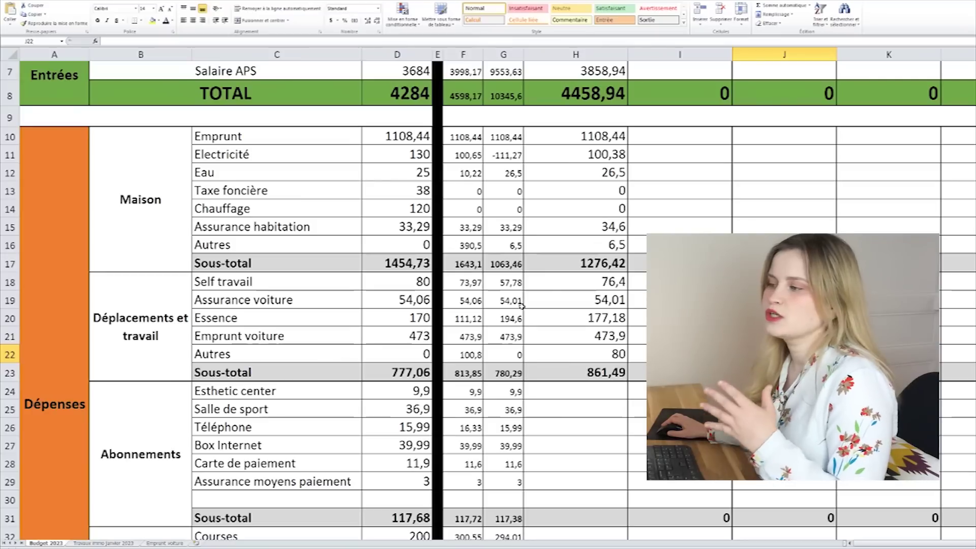
# - Examine March's Déplacements et travail expenses, comparing the Essence, Autres and Sous-total rows with the budget and previous months
pyautogui.moveTo(556, 285); pyautogui.dragTo(565, 370)
pyautogui.click(565, 371)
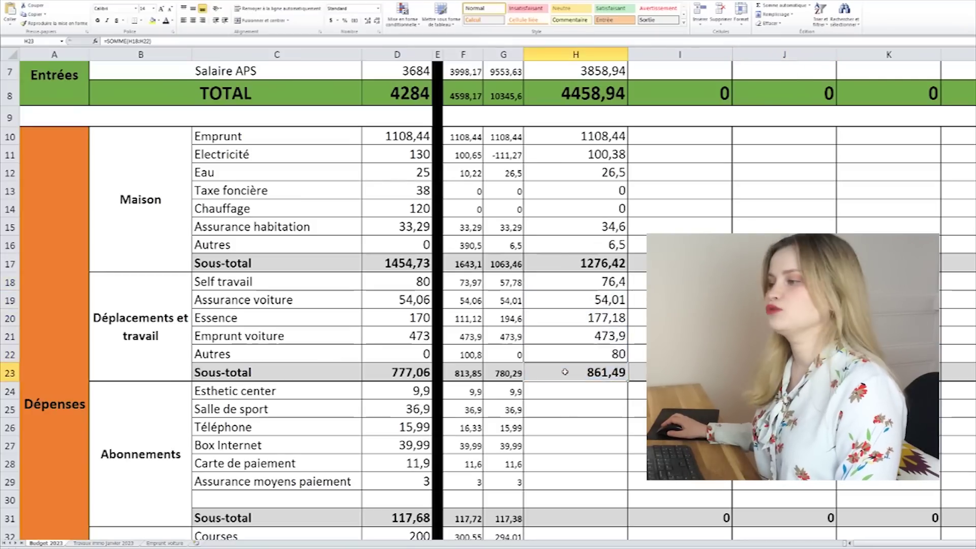
pyautogui.click(580, 280)
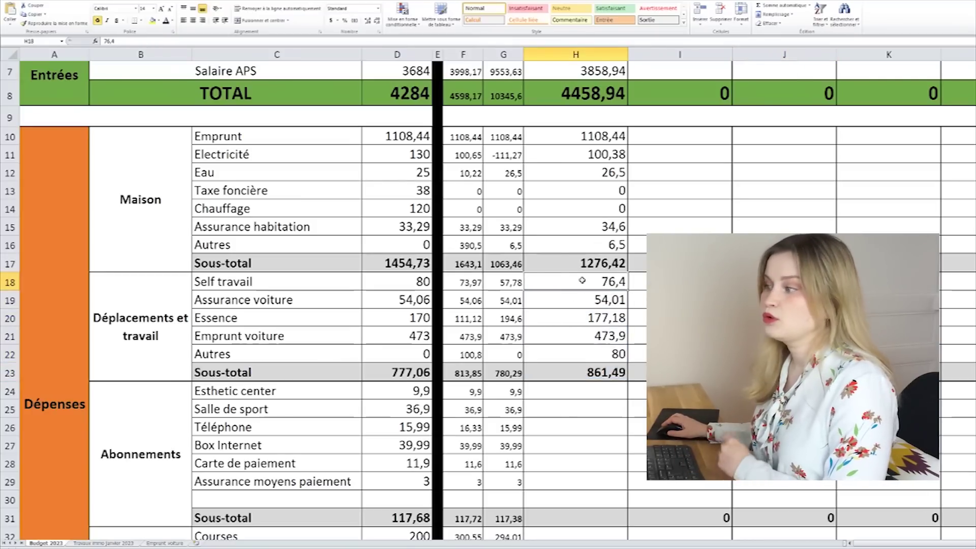
pyautogui.click(556, 298)
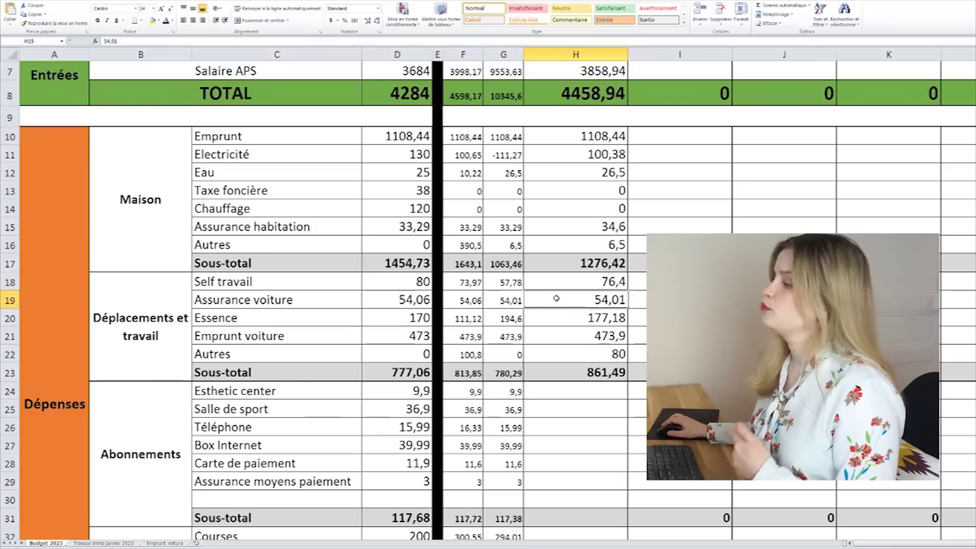
pyautogui.click(567, 334)
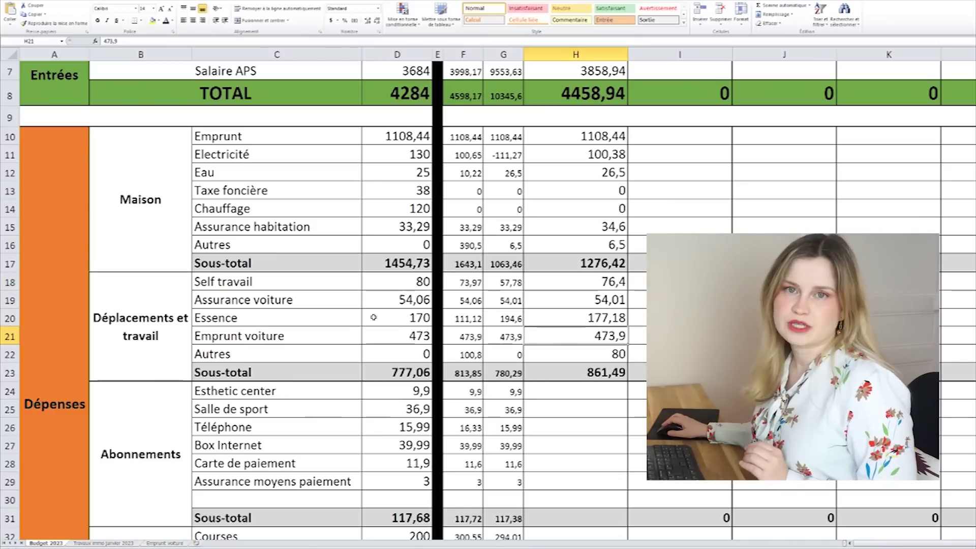
pyautogui.moveTo(334, 318); pyautogui.dragTo(549, 321)
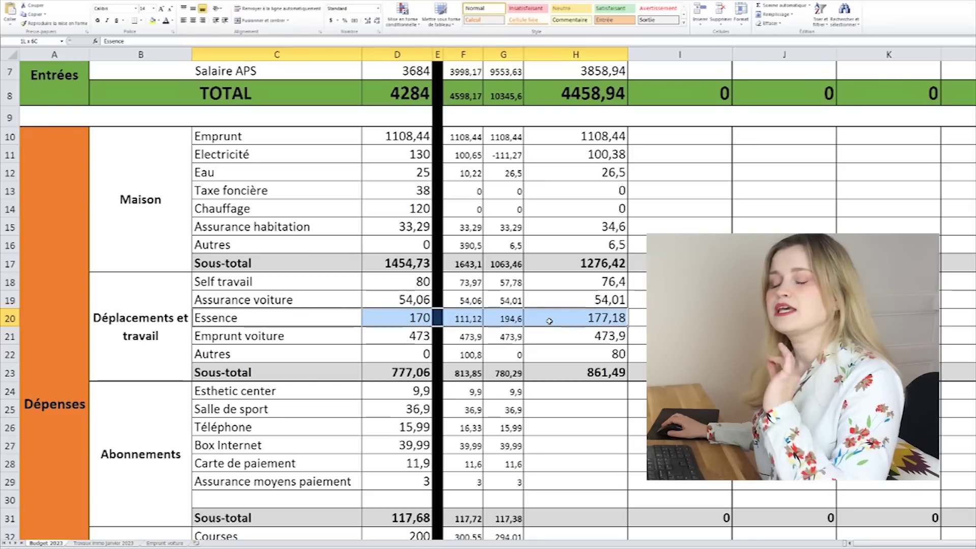
pyautogui.moveTo(338, 354); pyautogui.dragTo(537, 362)
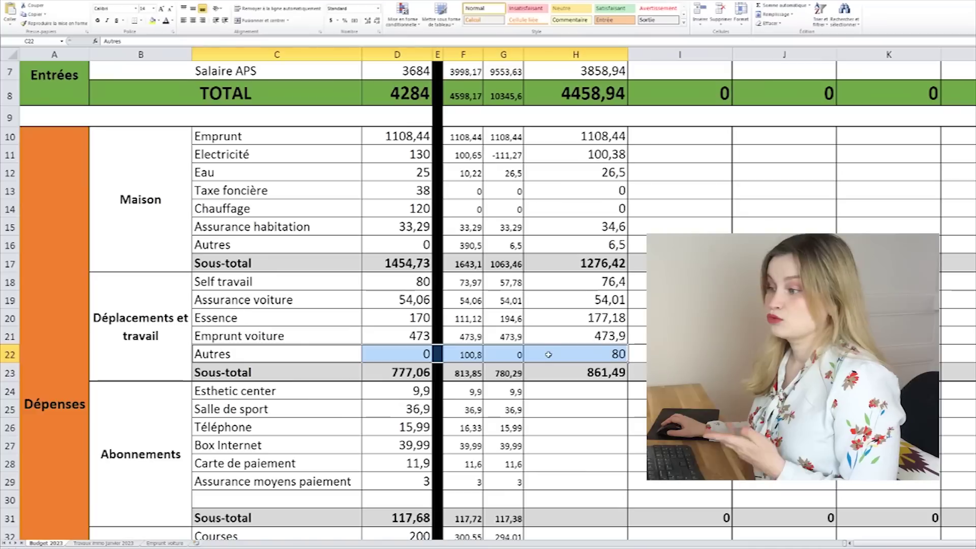
pyautogui.moveTo(311, 372); pyautogui.dragTo(569, 370)
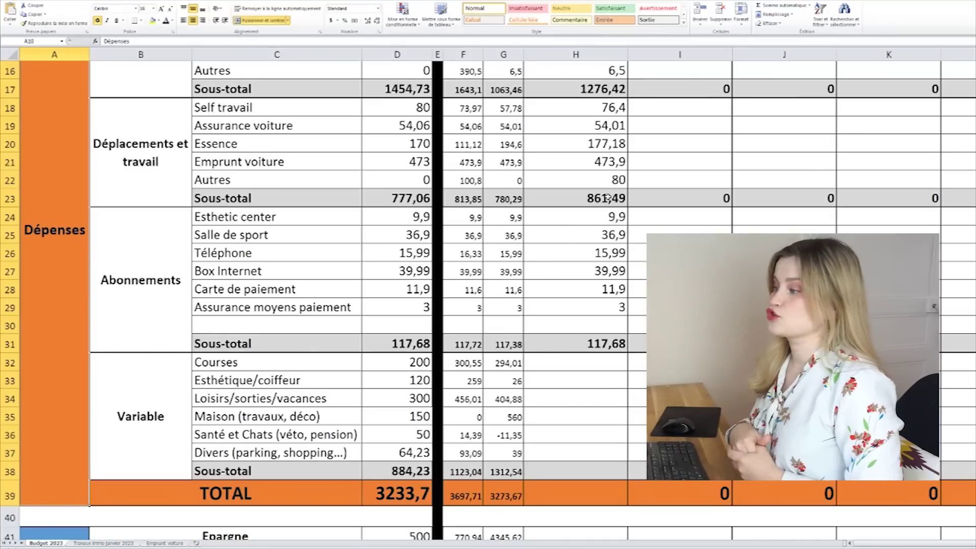
# - Compare the Abonnements subtotal, Carte de paiement, Esthetic center and Salle de sport rows across the budget and the months through March
pyautogui.moveTo(356, 342); pyautogui.dragTo(557, 344)
pyautogui.moveTo(348, 289); pyautogui.dragTo(563, 293)
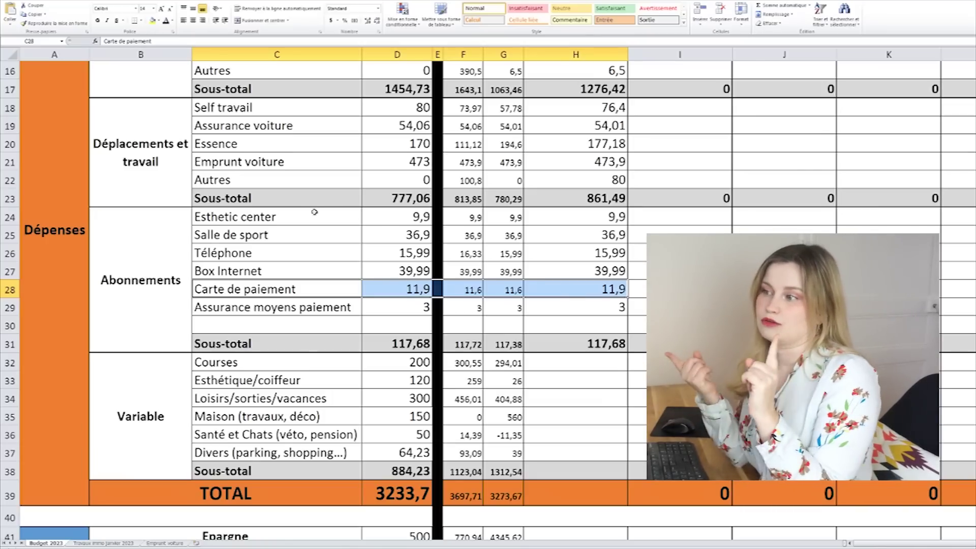
pyautogui.click(290, 216)
pyautogui.moveTo(290, 217); pyautogui.dragTo(551, 237)
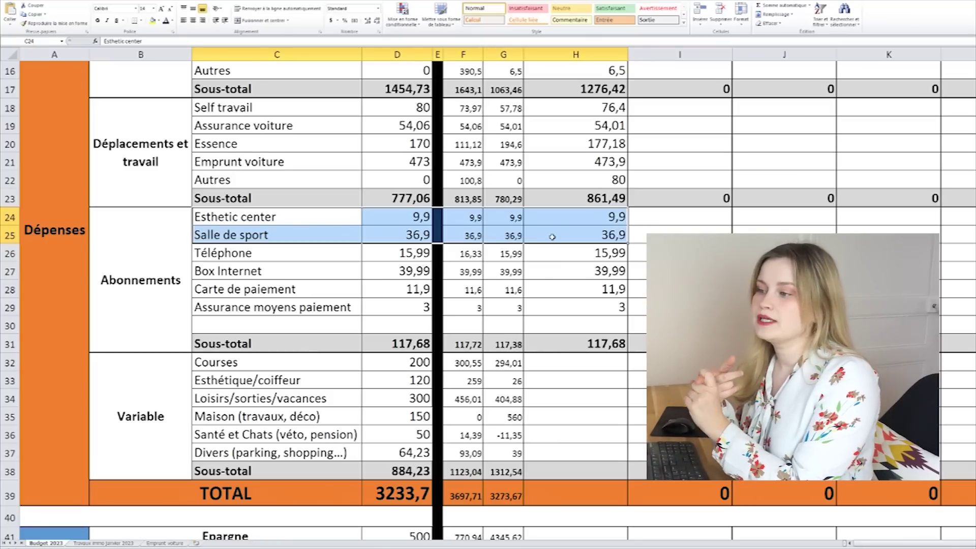
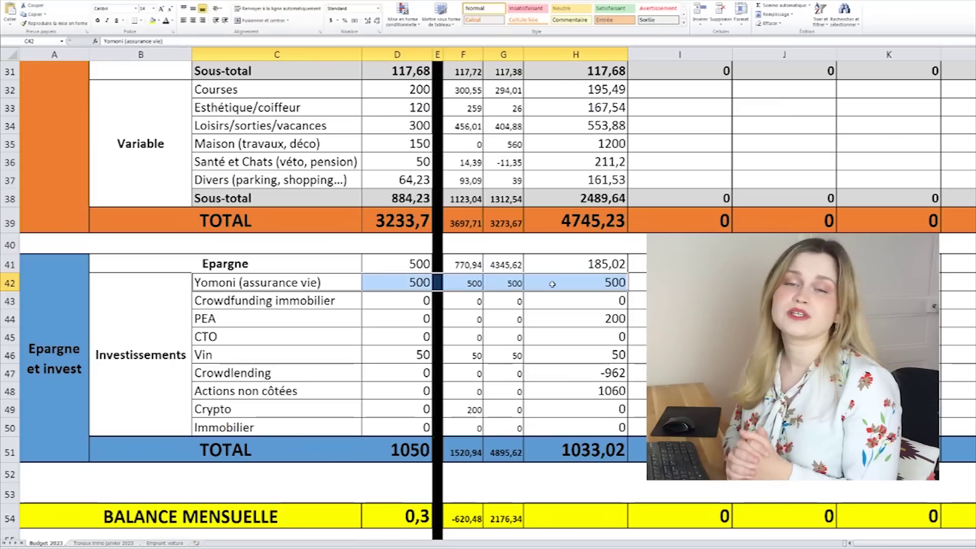
# - Examine the March investments in Vin, PEA, Crowdlending and Actions non côtées against the budget and previous months
pyautogui.moveTo(323, 359); pyautogui.dragTo(525, 356)
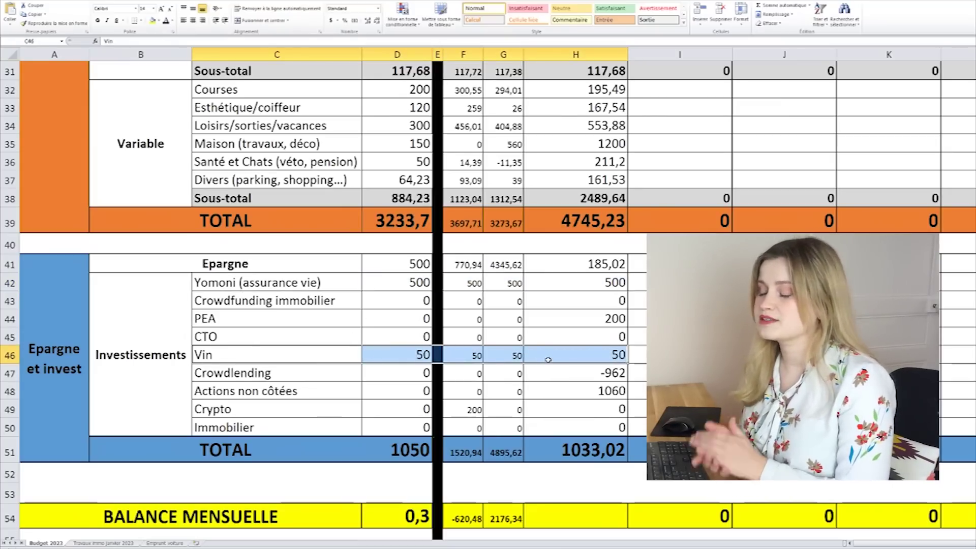
pyautogui.click(566, 313)
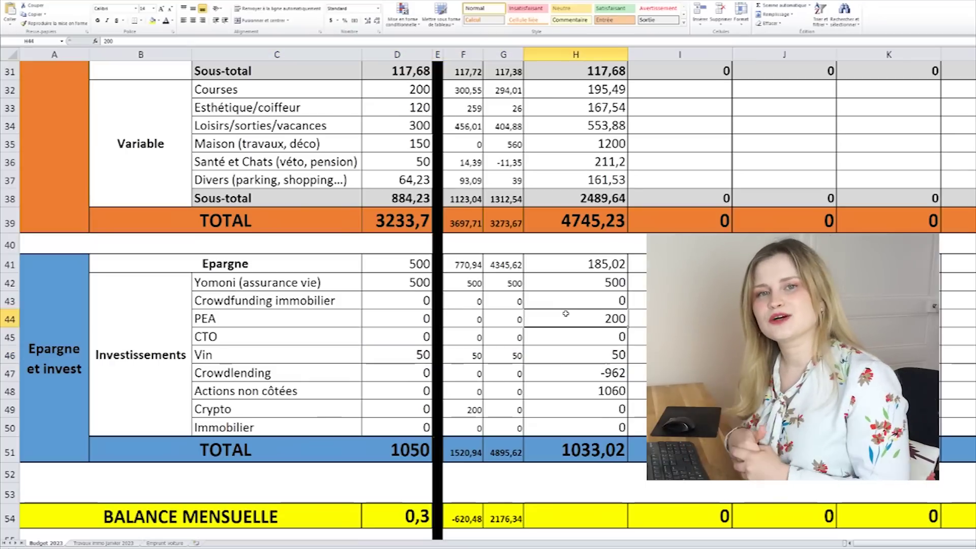
pyautogui.click(558, 370)
pyautogui.click(549, 396)
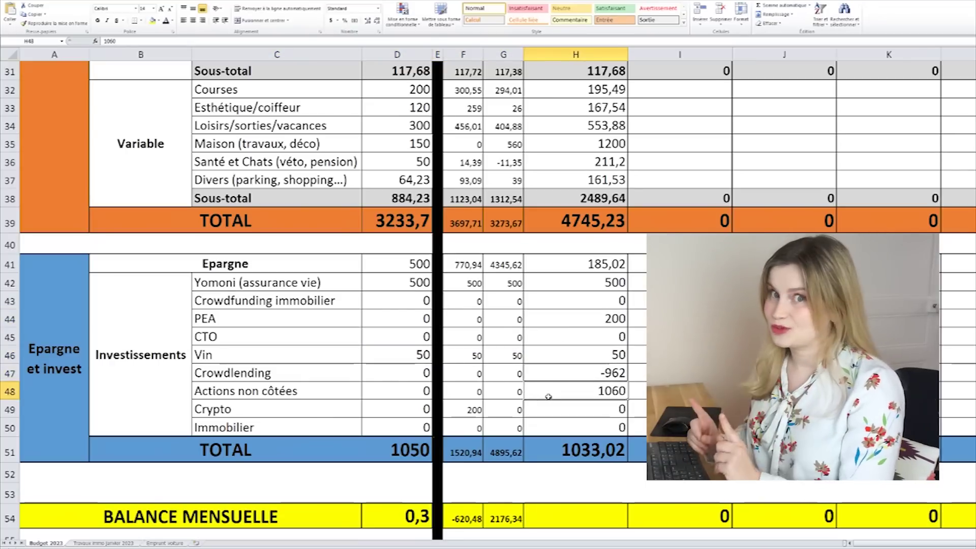
pyautogui.moveTo(294, 315); pyautogui.dragTo(531, 319)
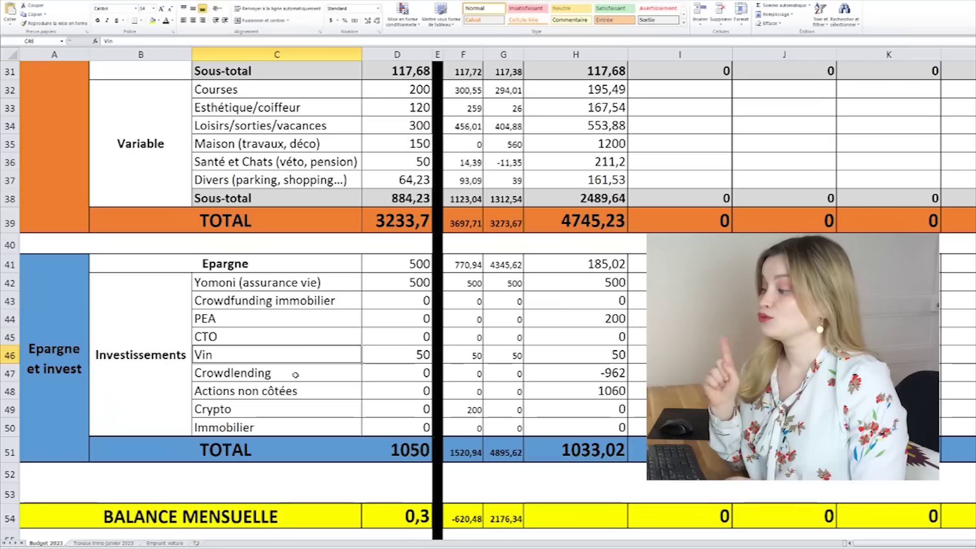
pyautogui.moveTo(296, 375); pyautogui.dragTo(556, 372)
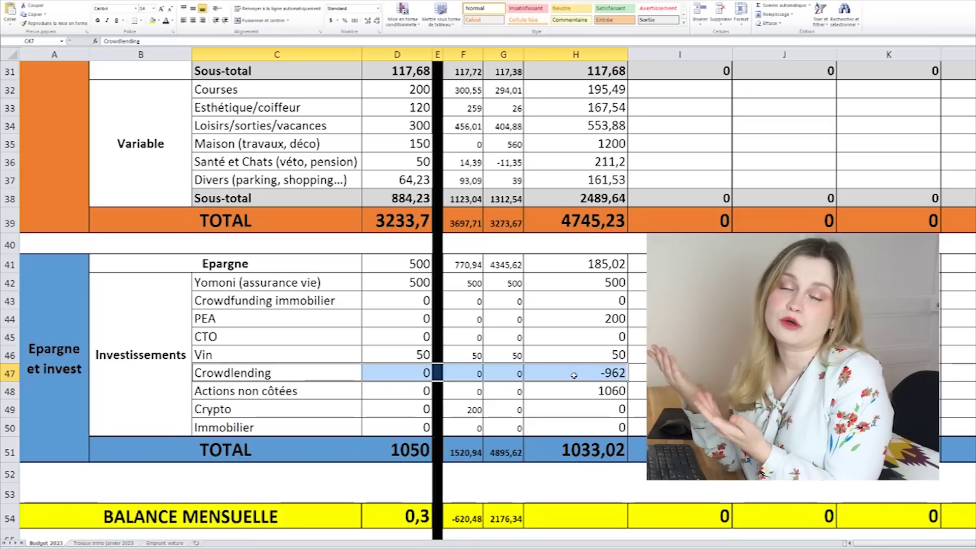
pyautogui.click(324, 394)
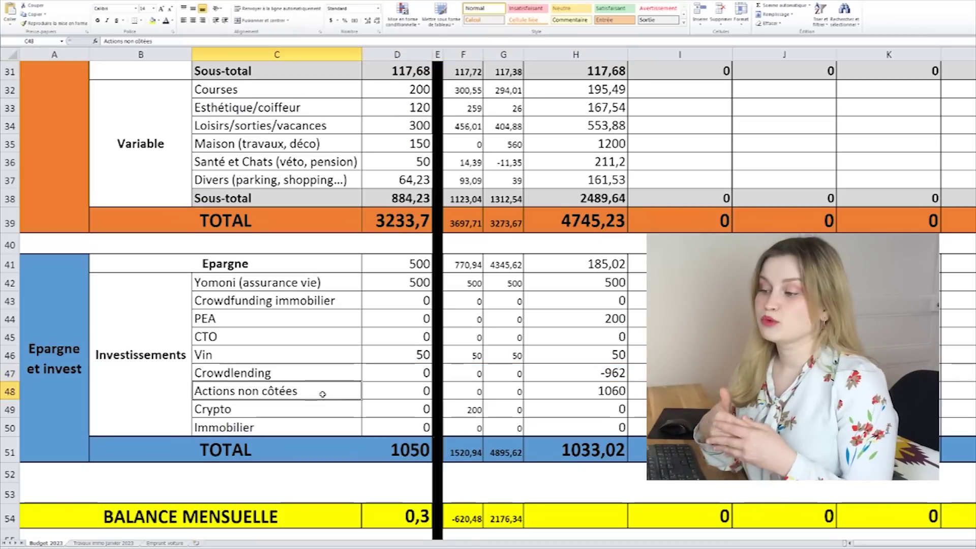
pyautogui.moveTo(381, 390); pyautogui.dragTo(580, 393)
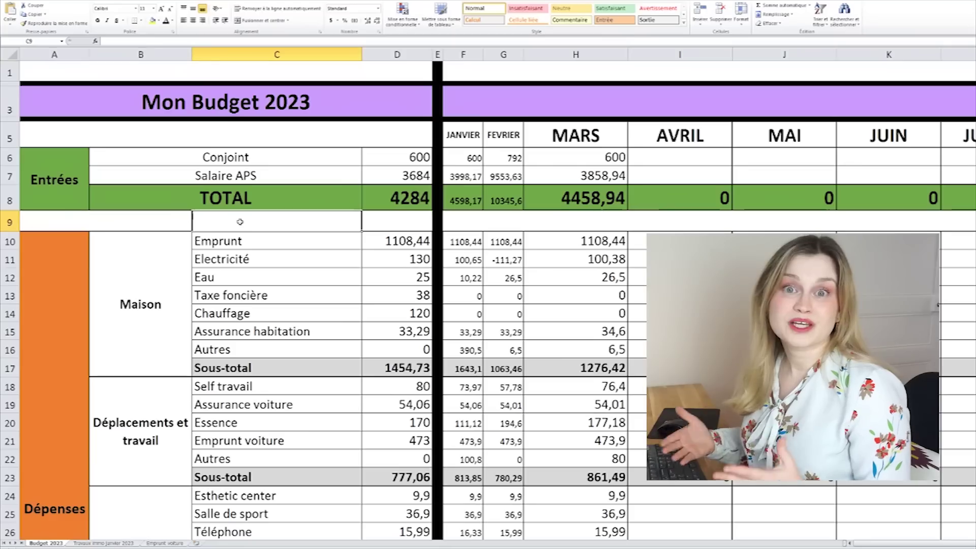
# - Fill the March Balance mensuelle cell H54 with the formula =H8-H39-H51, based on the income, expense and savings totals
pyautogui.click(255, 219)
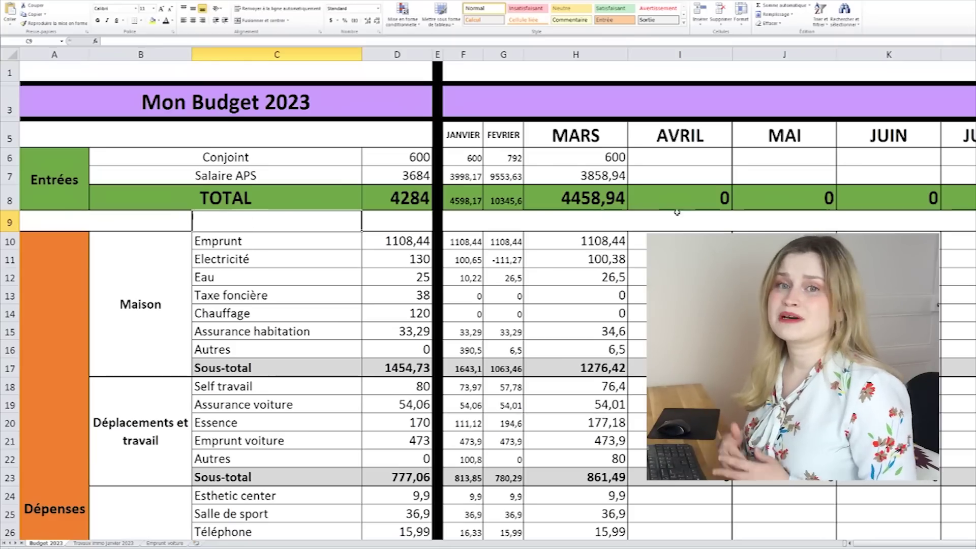
pyautogui.click(553, 197)
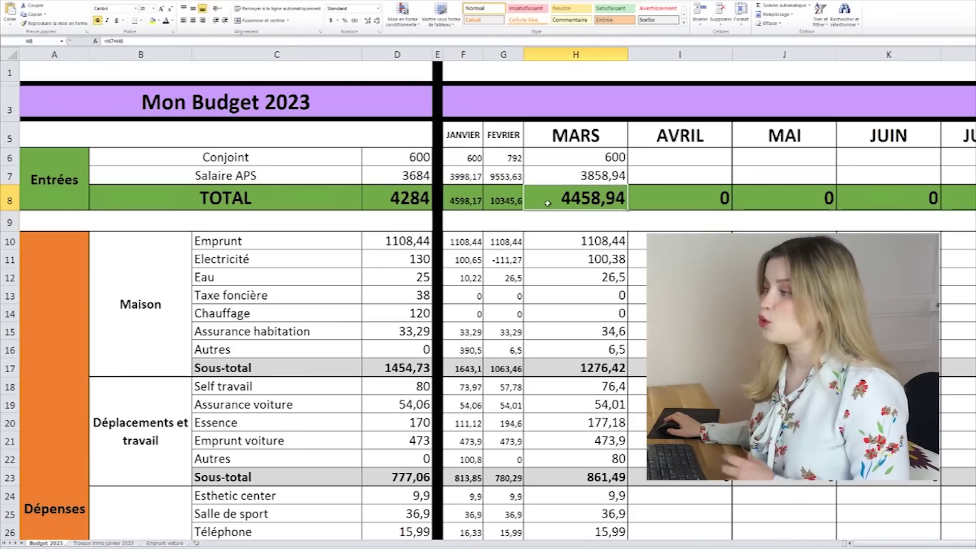
pyautogui.scroll(-6, 547, 203)
pyautogui.click(545, 439)
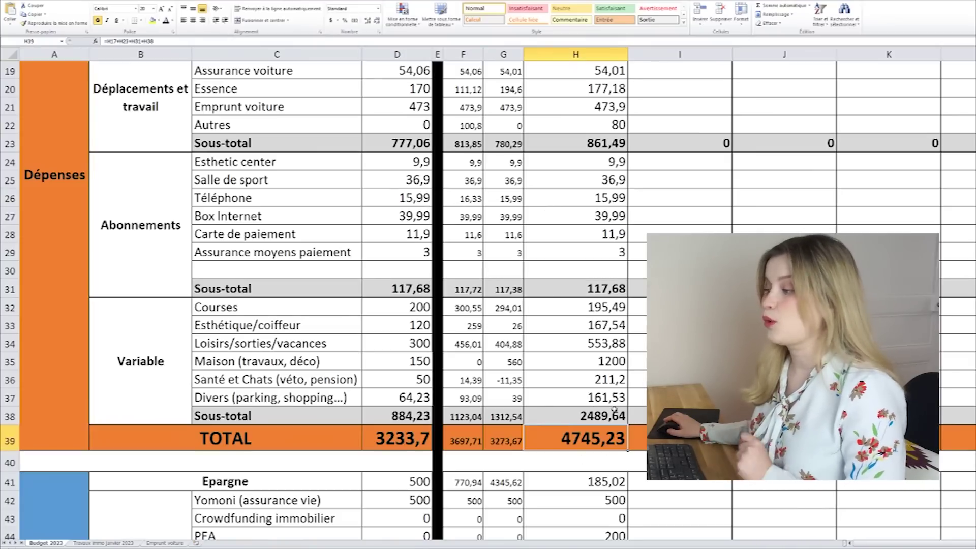
pyautogui.scroll(-6, 548, 436)
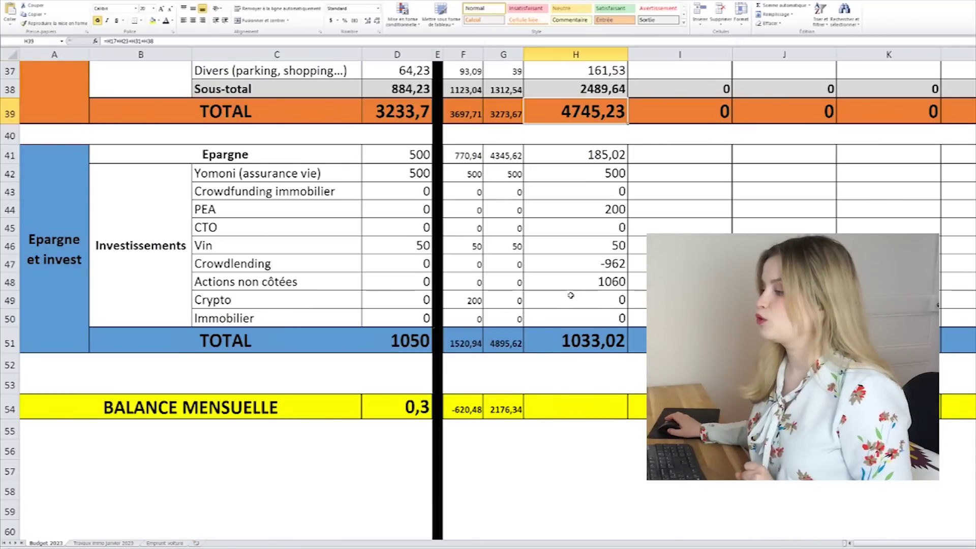
pyautogui.click(550, 406)
pyautogui.hotkey('ctrl', 'v')
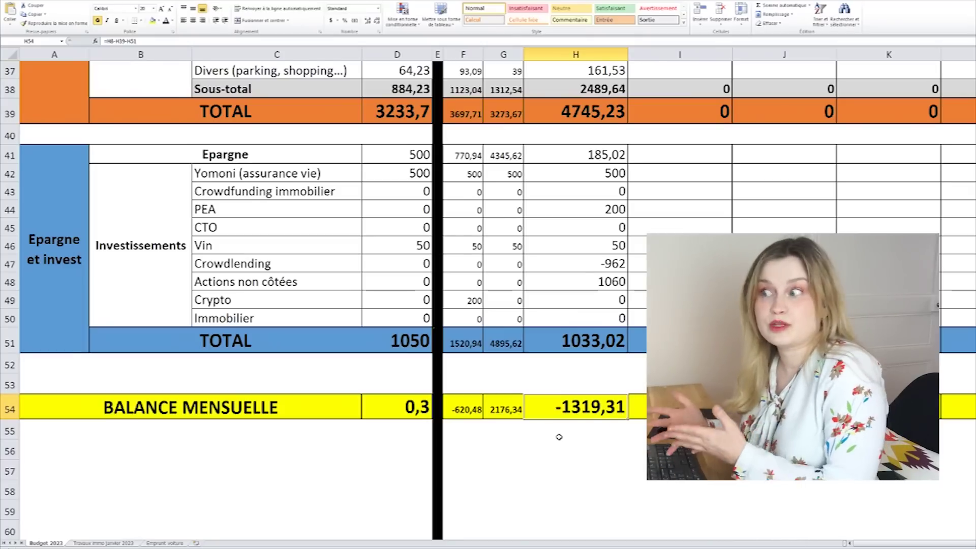
# - Compare the Balance mensuelle row across the planned budget and the months from January to March
pyautogui.moveTo(310, 399); pyautogui.dragTo(534, 406)
pyautogui.click(535, 405)
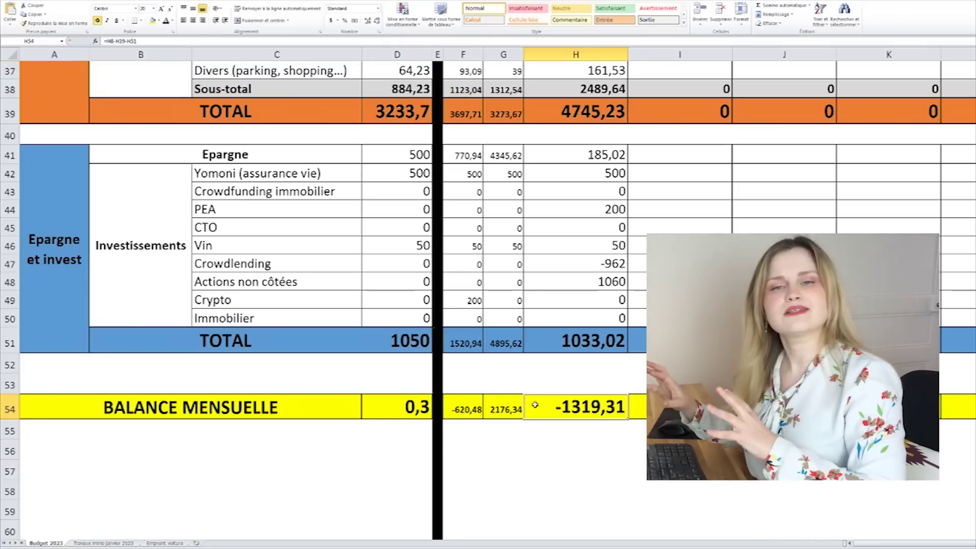
pyautogui.click(392, 407)
pyautogui.moveTo(515, 410); pyautogui.dragTo(598, 406)
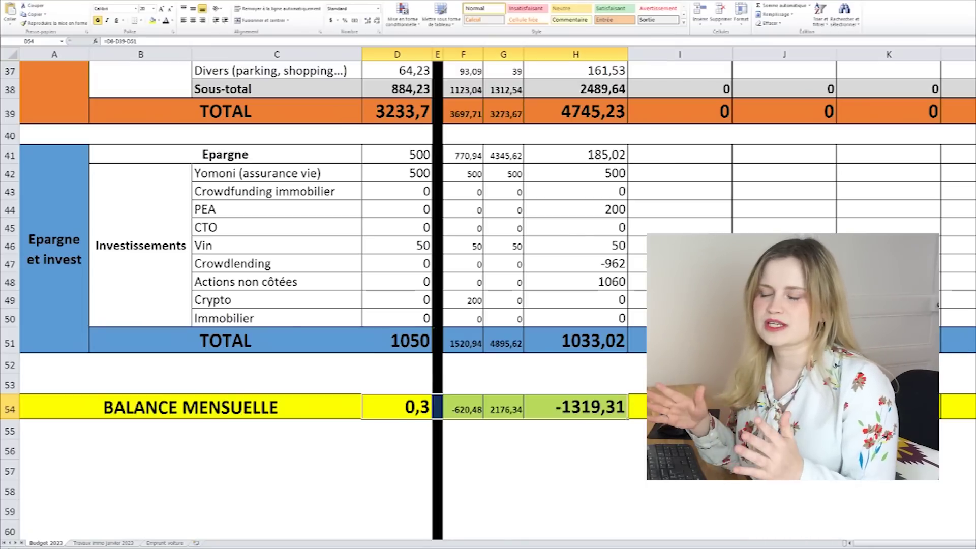
pyautogui.click(653, 408)
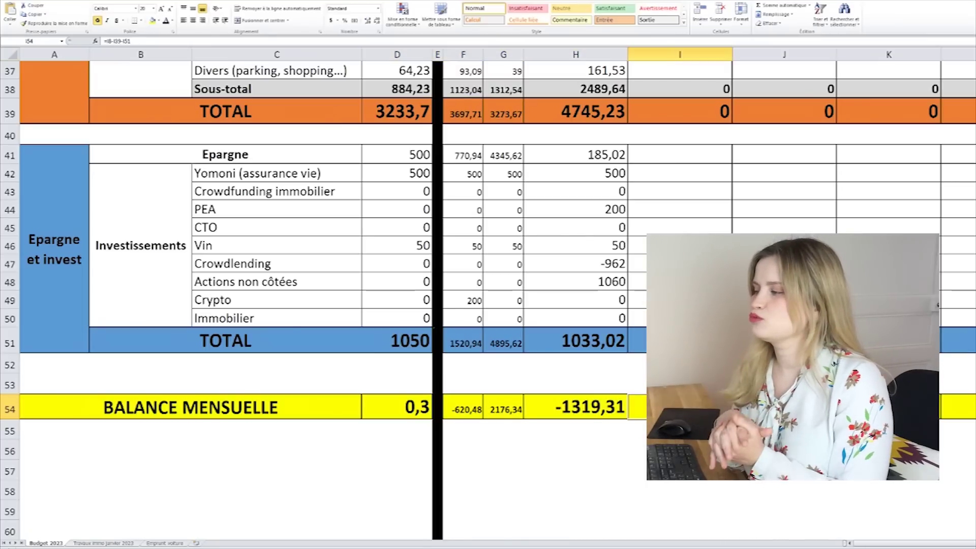